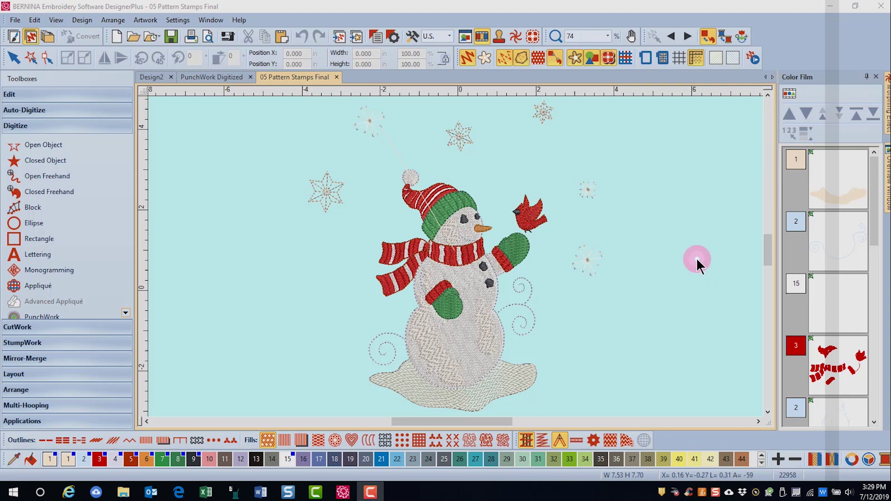
Convert the snowy ground under the snowman into a PunchWork object.
click(844, 190)
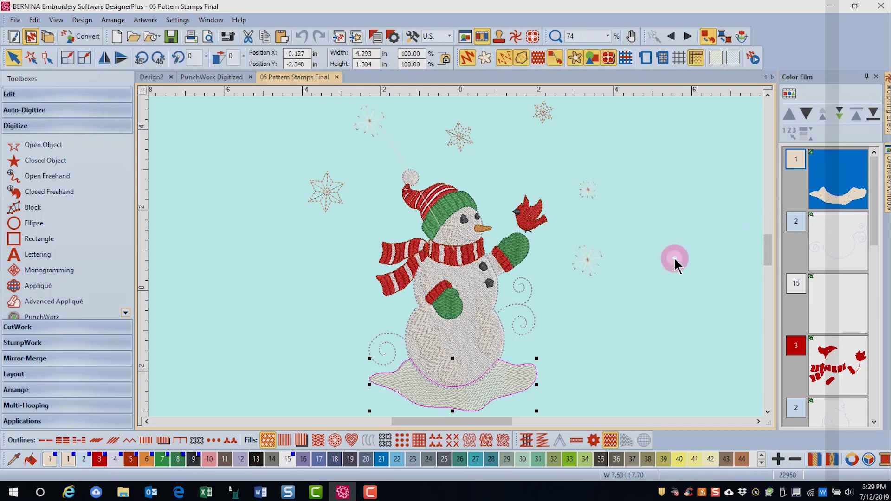
click(125, 313)
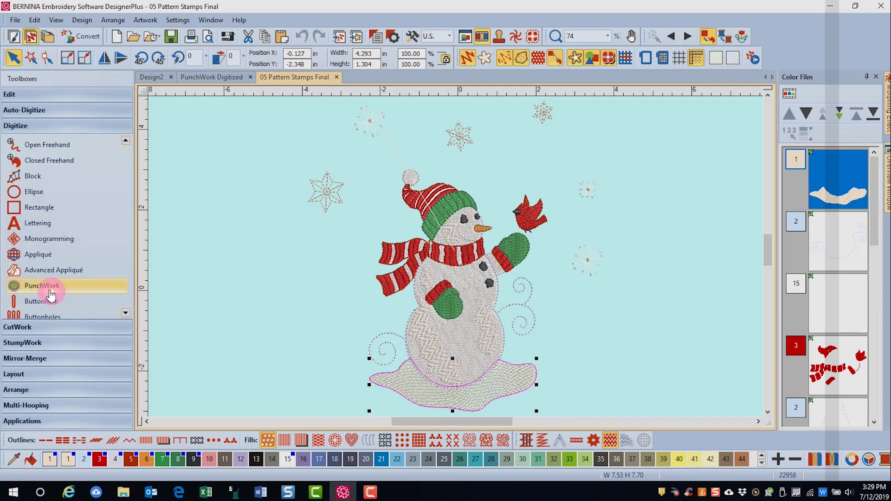
click(46, 285)
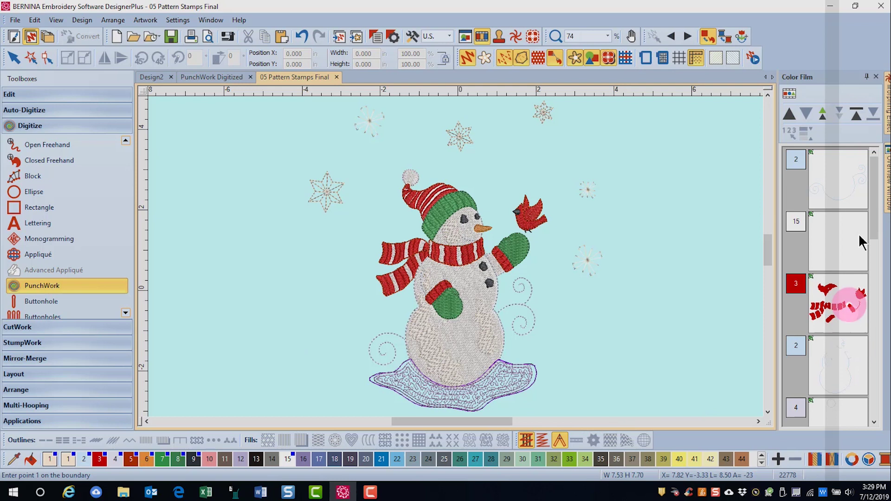
Select the new PunchWork snow ground object in Color Film.
click(858, 113)
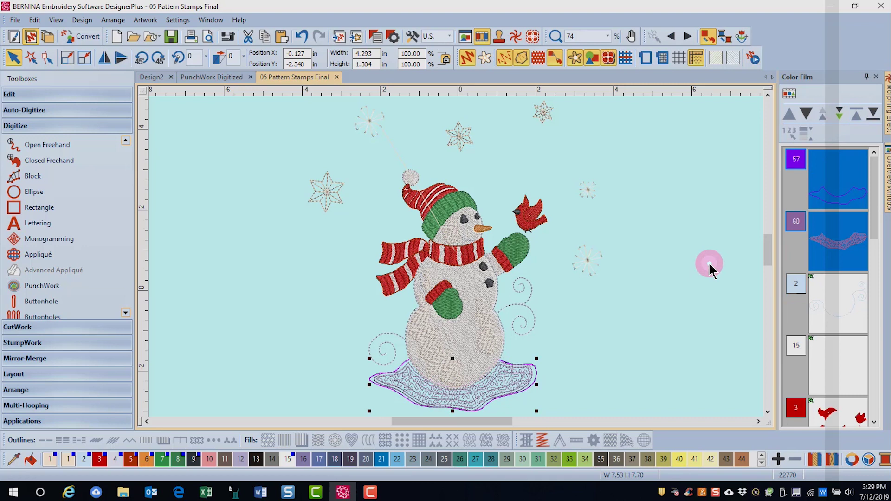
Set the snow ground's PunchWork density to 5 instead of 3.
double_click(505, 382)
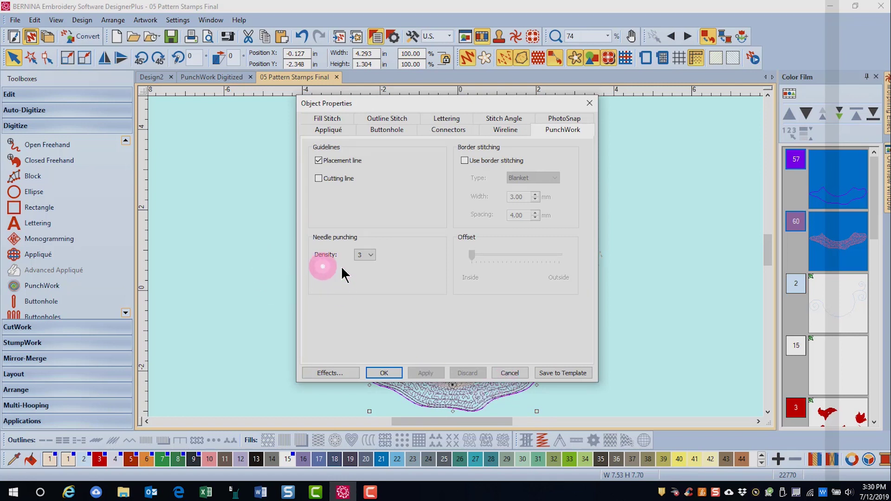
click(371, 255)
click(373, 255)
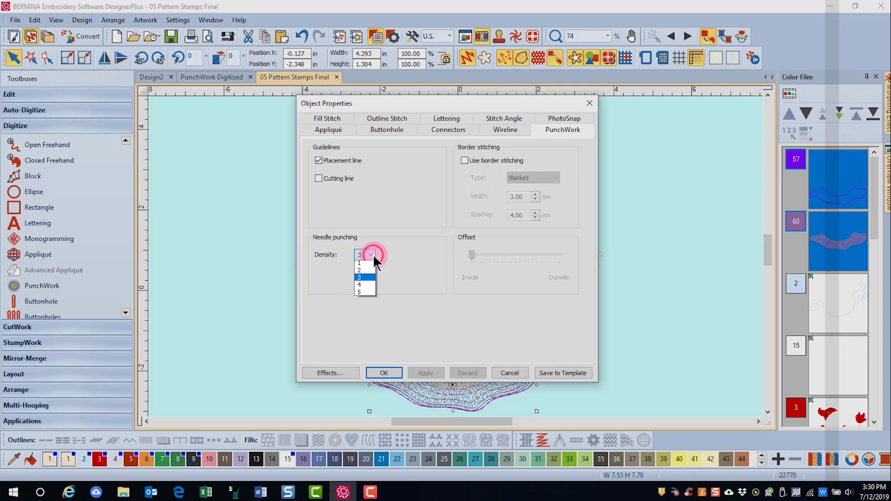
click(370, 296)
click(386, 375)
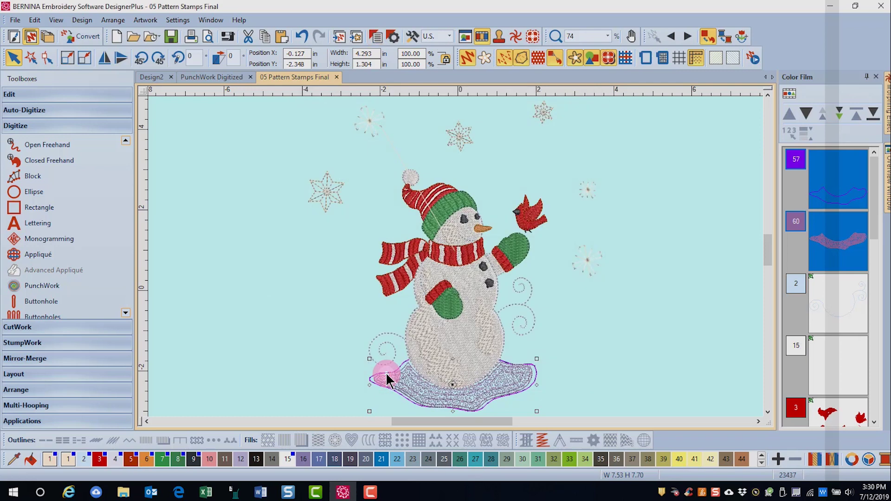
Zoom in to inspect the denser snow stitching, then zoom back out to the whole snowman.
click(529, 409)
scroll(453, 255, up, 1)
scroll(462, 269, up, 1)
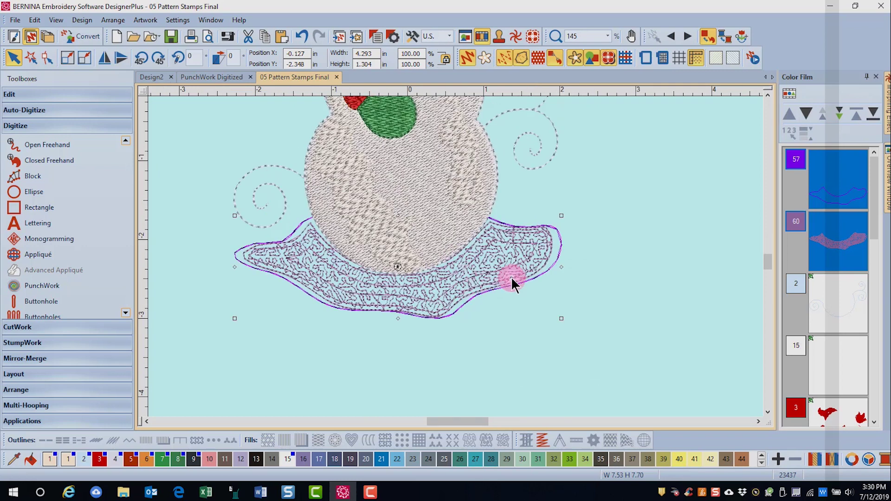
key(0)
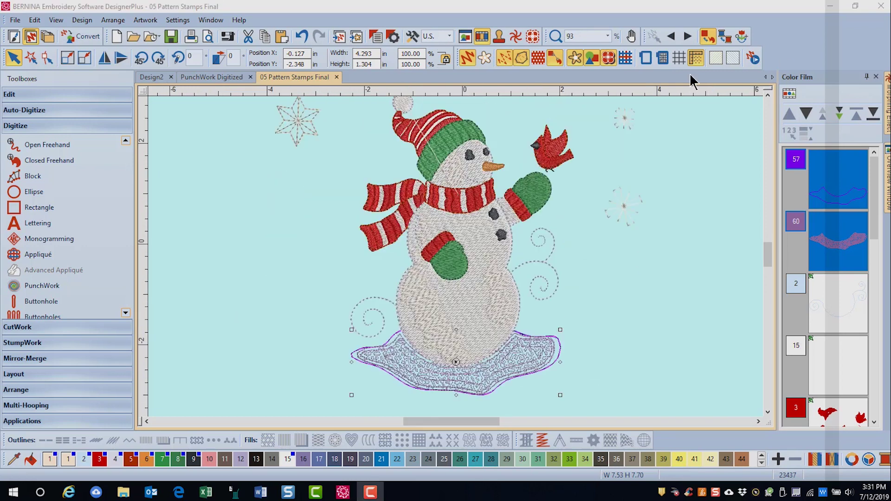
click(211, 79)
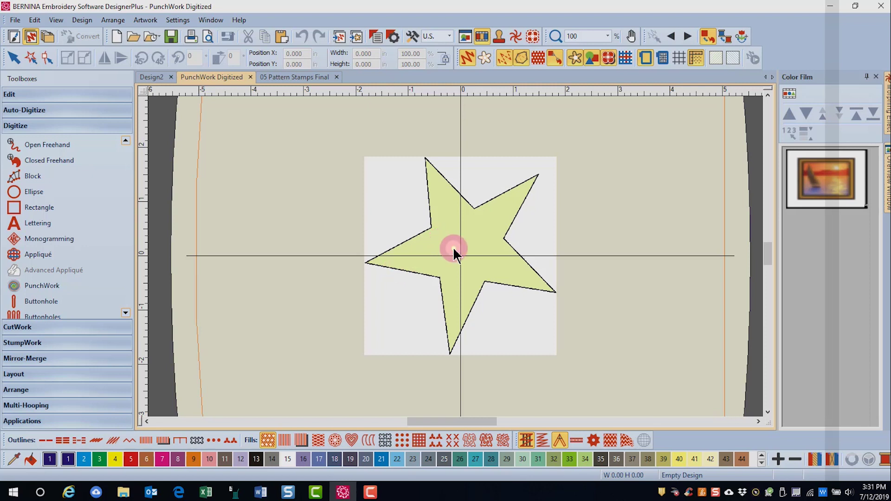
Give new PunchWork shapes a 3.00 mm satin border with 0.40 spacing and centred offset.
click(377, 40)
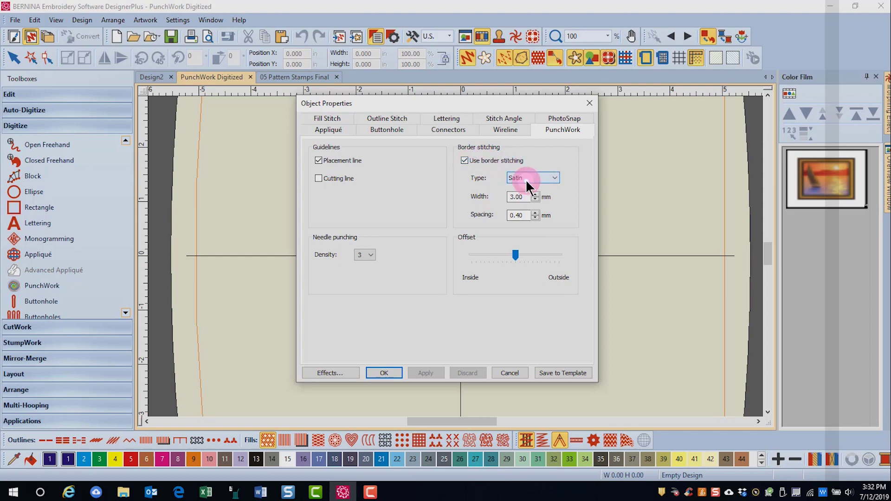
click(515, 256)
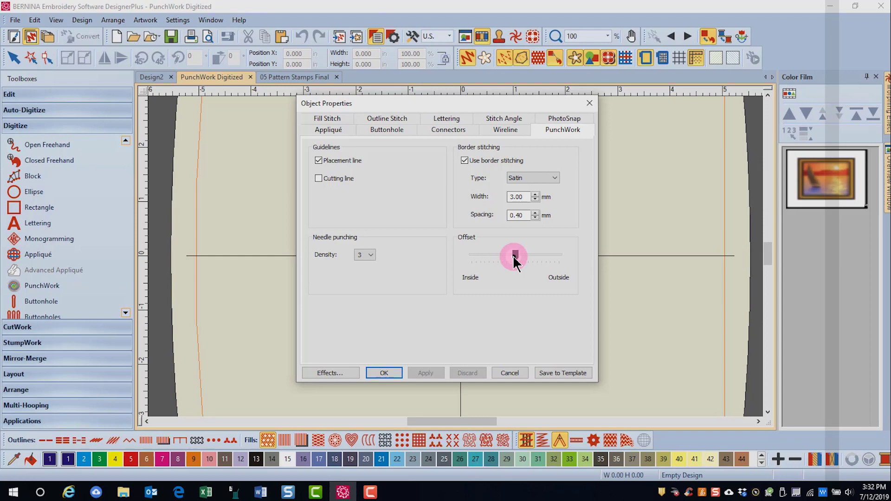
Confirm the border settings and begin a PunchWork outline around the star's upper-right and right tips.
click(386, 373)
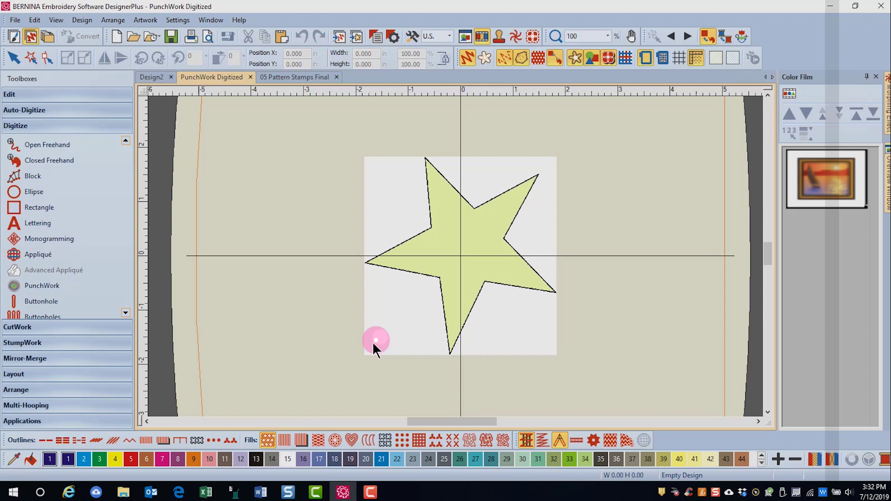
click(60, 290)
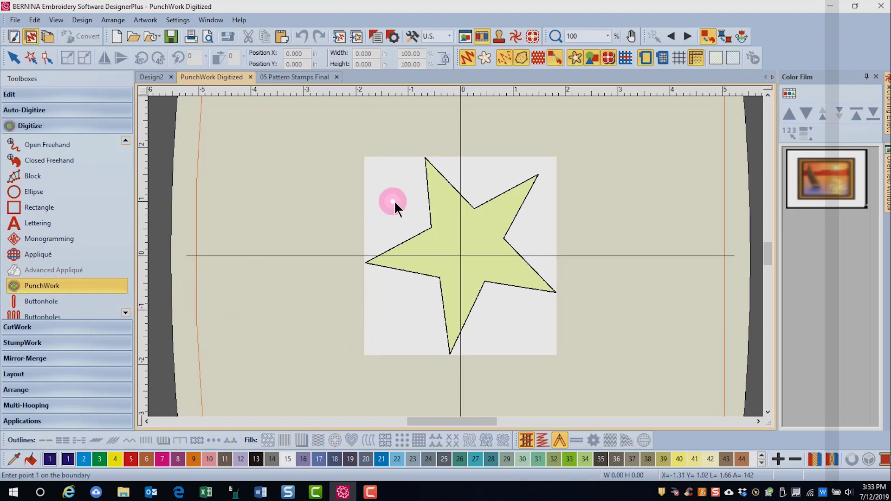
click(473, 208)
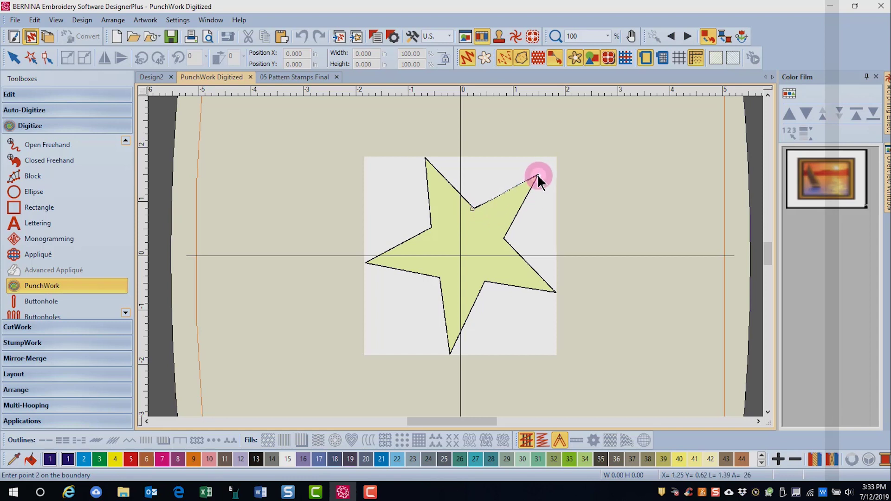
click(538, 174)
click(505, 239)
click(557, 294)
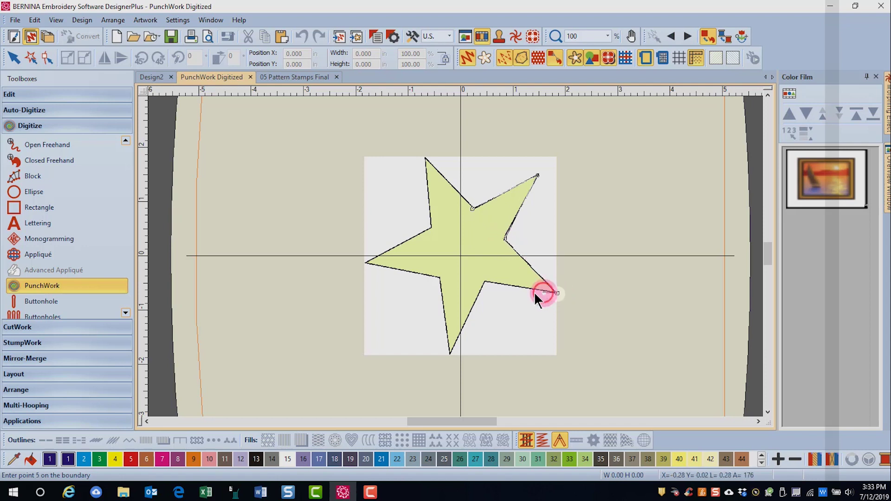
click(485, 282)
Continue the star outline through the bottom, left and top tips.
click(449, 353)
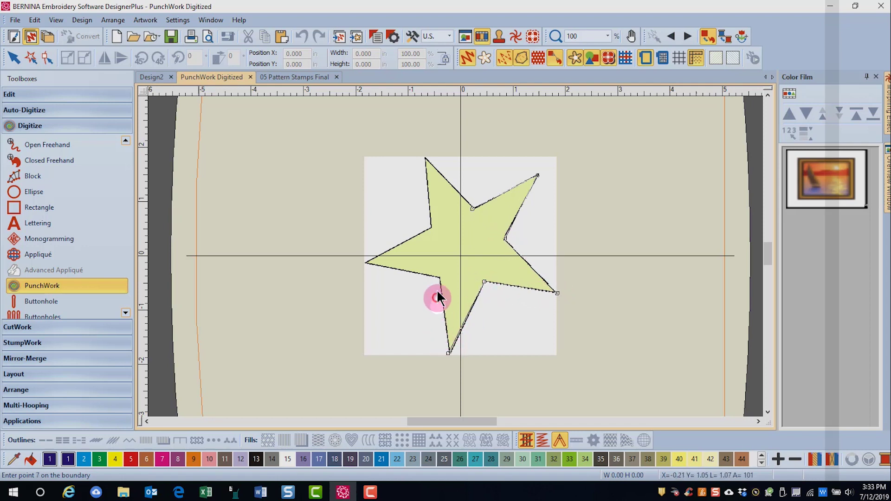
click(440, 277)
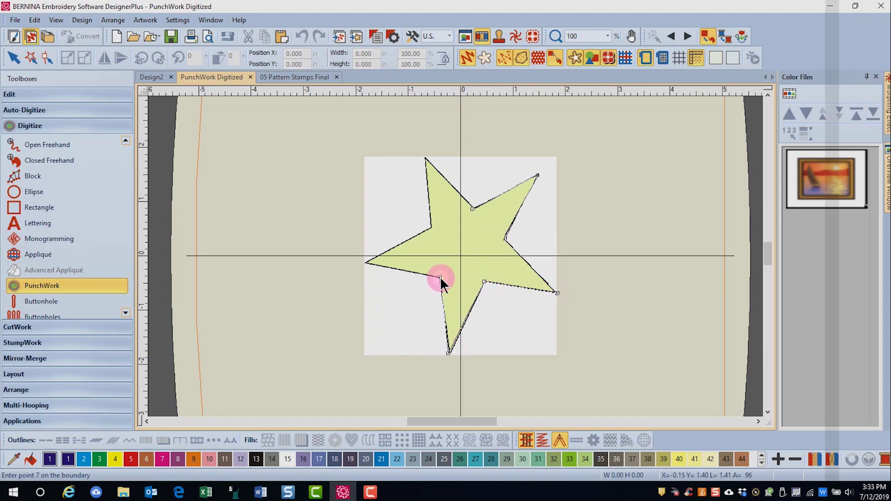
click(364, 263)
click(431, 226)
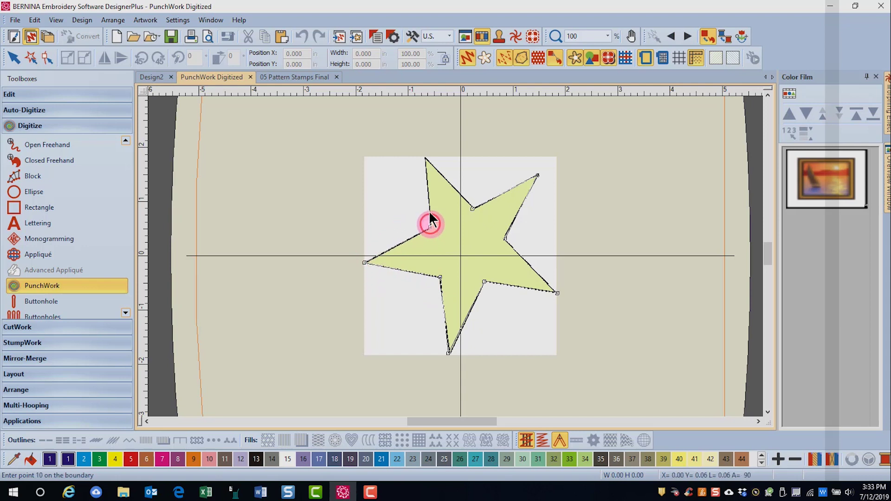
click(425, 158)
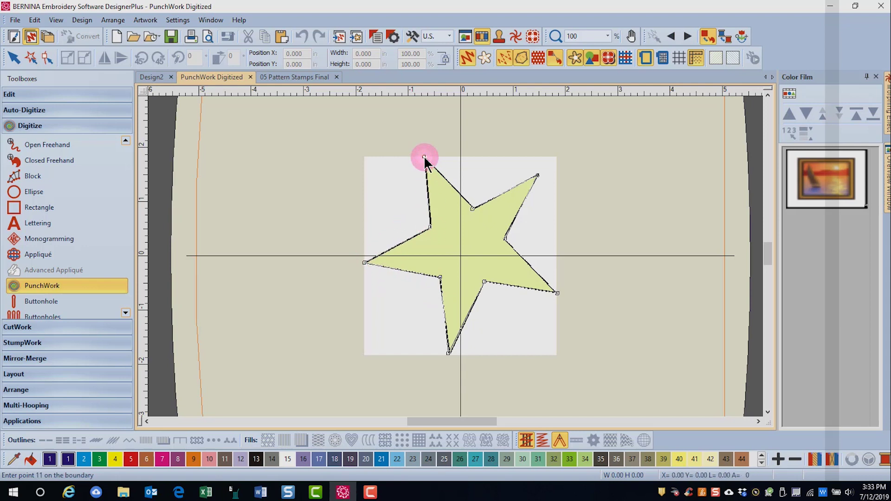
Close the outline into the PunchWork star and review blocks 57, 60 and 1 in Color Film.
key(Return)
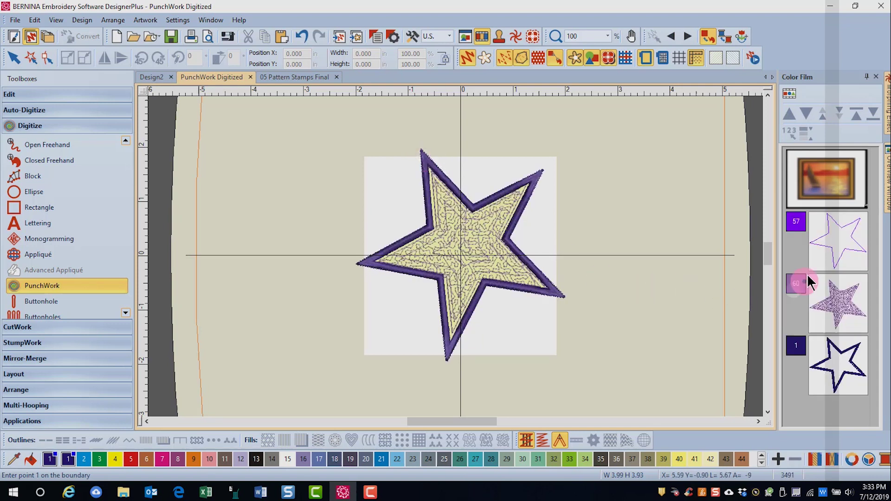
click(834, 254)
click(846, 308)
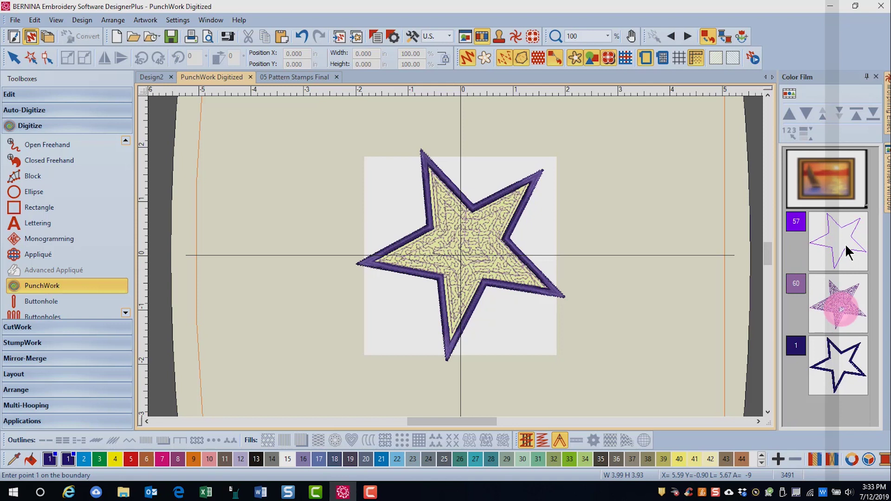
click(837, 252)
click(840, 309)
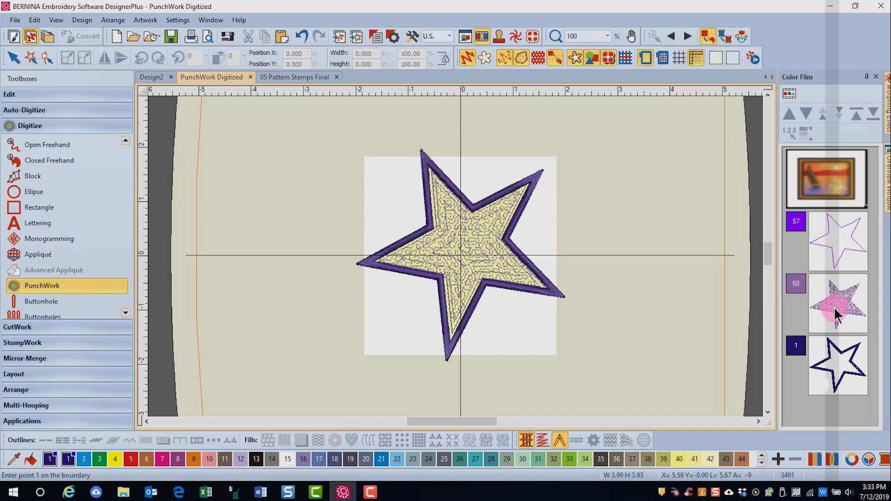
click(714, 312)
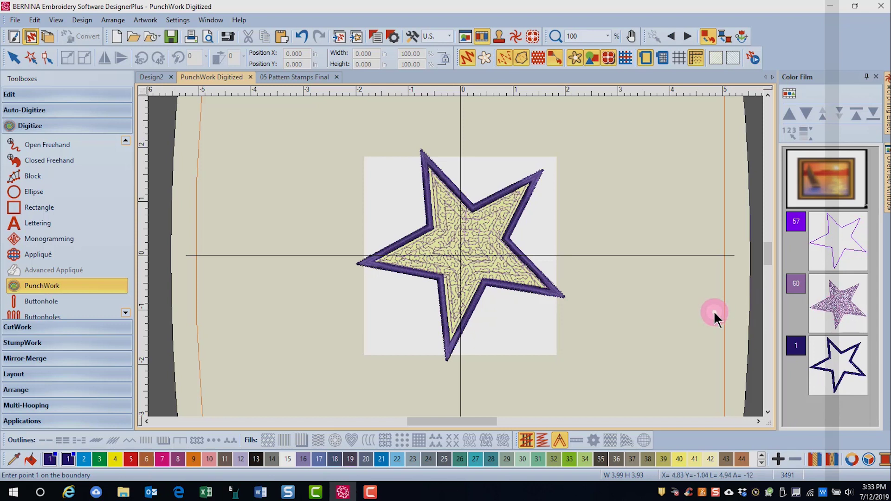